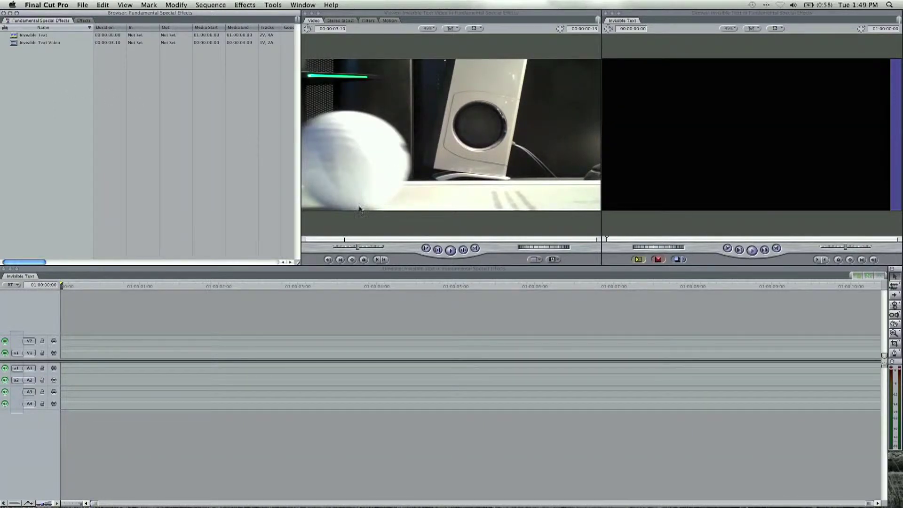
Step: Mark In and Out around the first 1:13 of the ball clip and edit it into the sequence start
left_click_drag(313, 243, 431, 239)
key("i")
key("o")
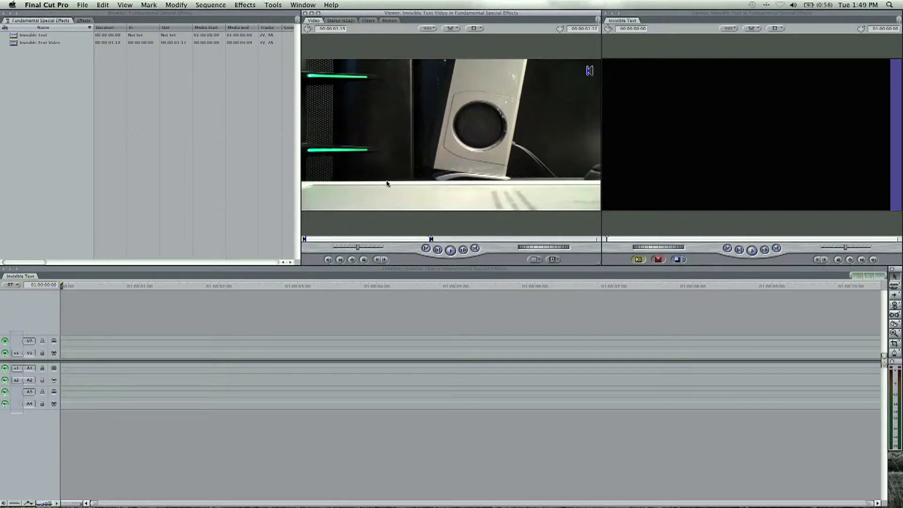
left_click_drag(387, 183, 79, 356)
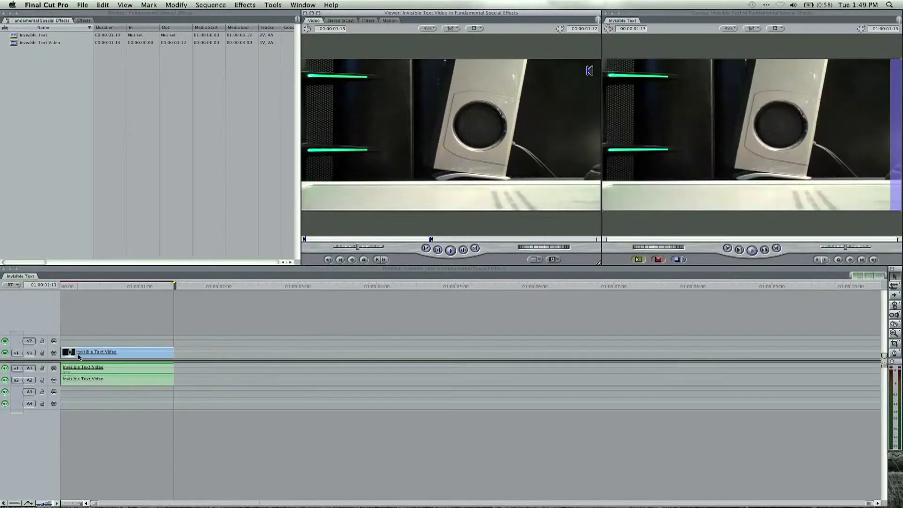
Step: Delete the clip's A1/A2 audio so only the video remains
left_click(100, 369)
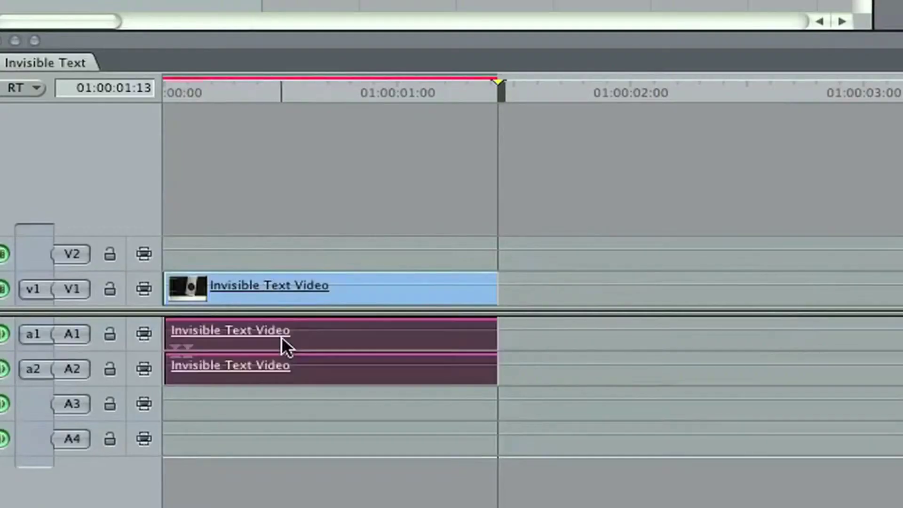
key("Delete")
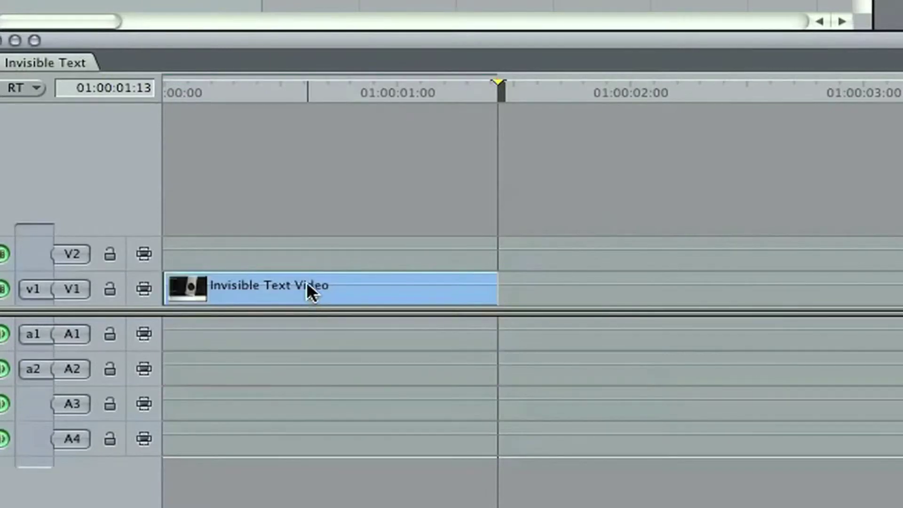
left_click_drag(324, 89, 169, 88)
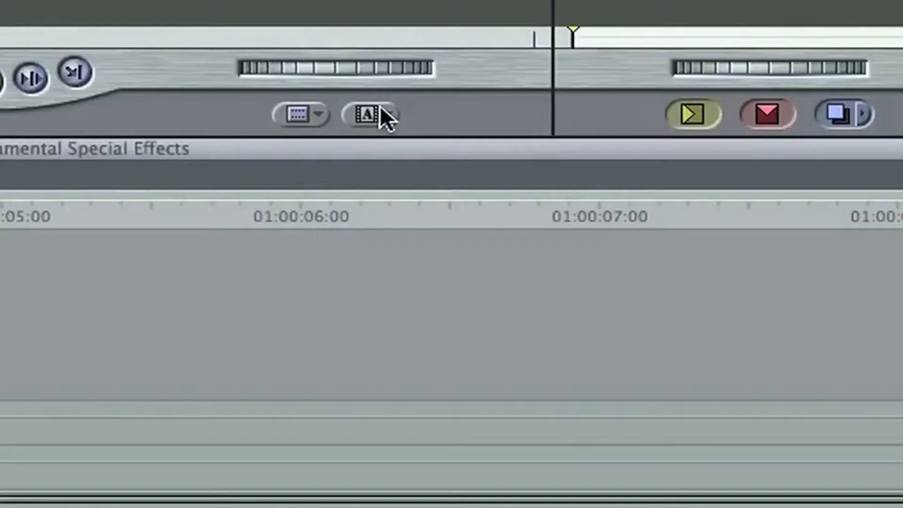
Step: Create a new Text generator title from the Generator menu
left_click(558, 259)
mouse_move(617, 318)
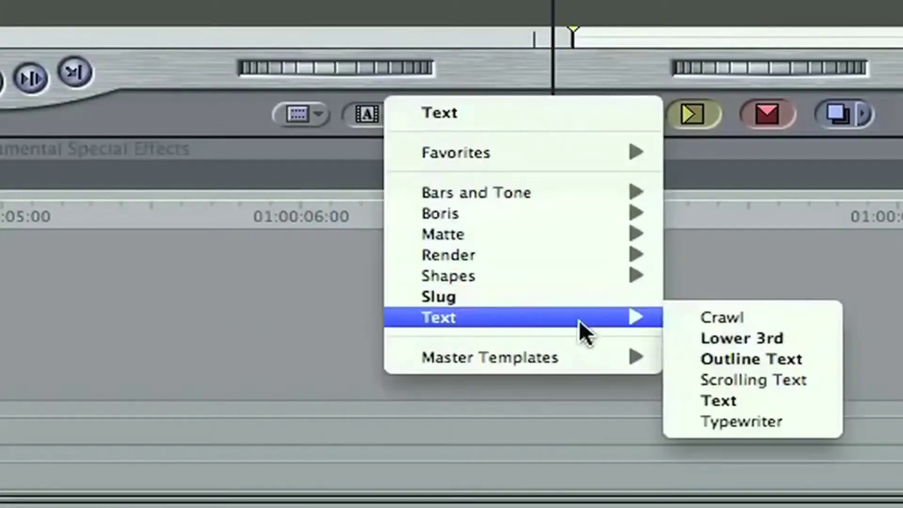
left_click(714, 405)
Step: Enter 'FINAL CUT KING' at size 59 and place the title on V2 above the ball clip
left_click(337, 21)
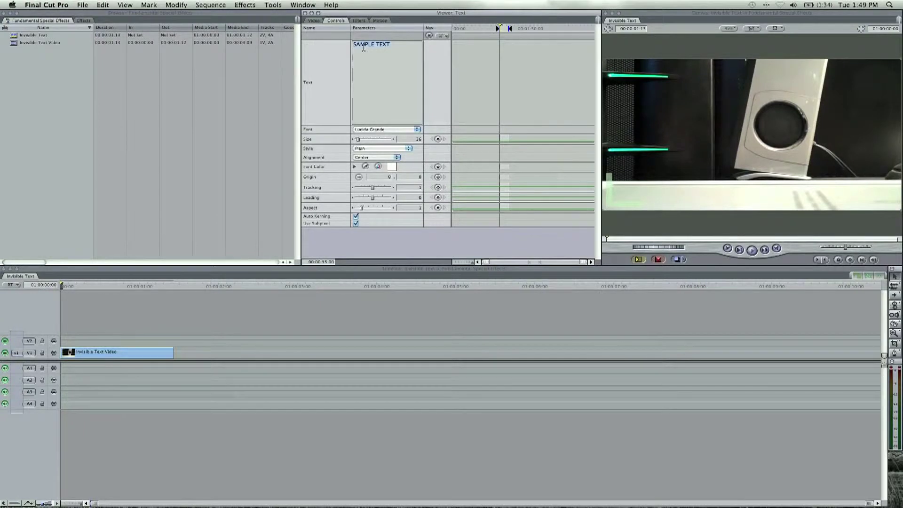
type("FINAL CUT KING")
left_click_drag(361, 142, 360, 141)
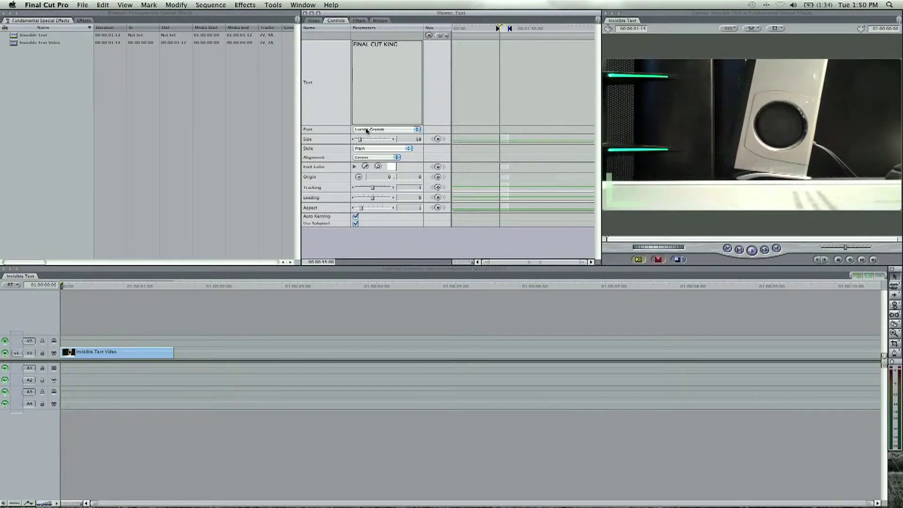
left_click(314, 20)
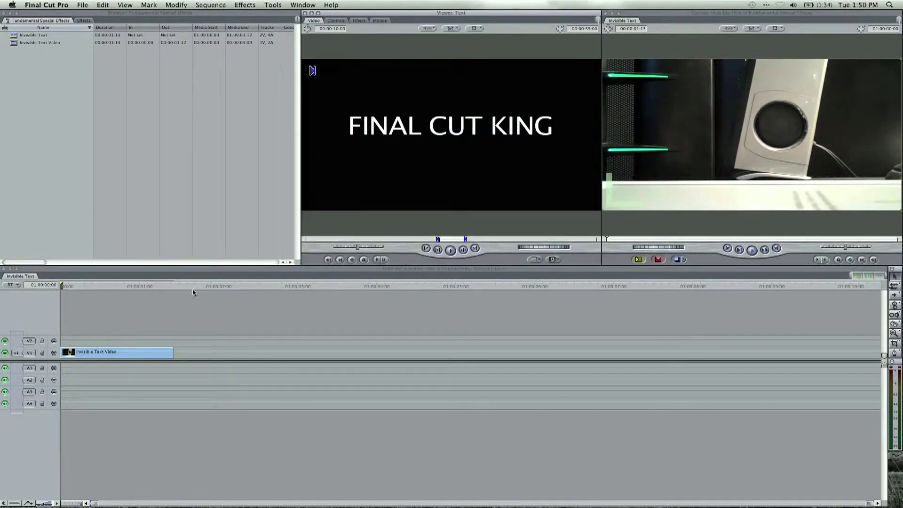
left_click_drag(193, 292, 61, 341)
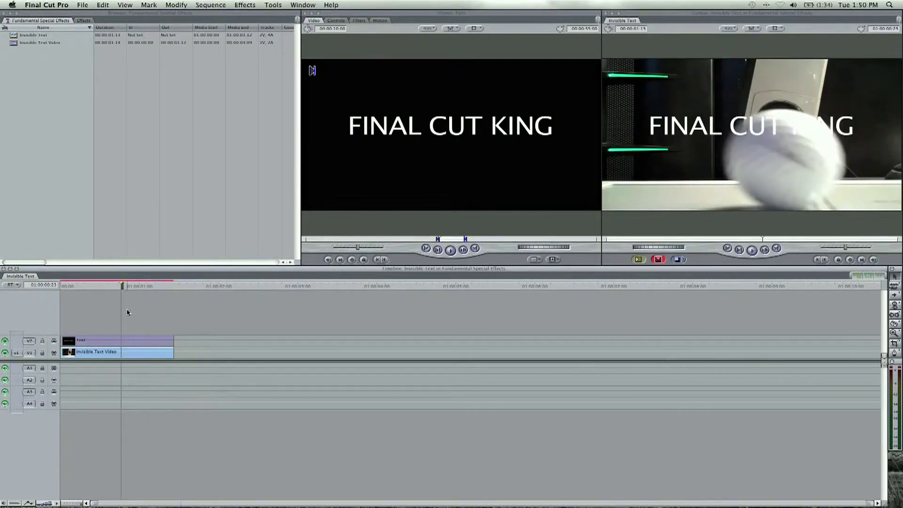
Step: Lower the title's origin to about 6.03, 96.54 so it crosses the ball's path
double_click(125, 342)
left_click(335, 20)
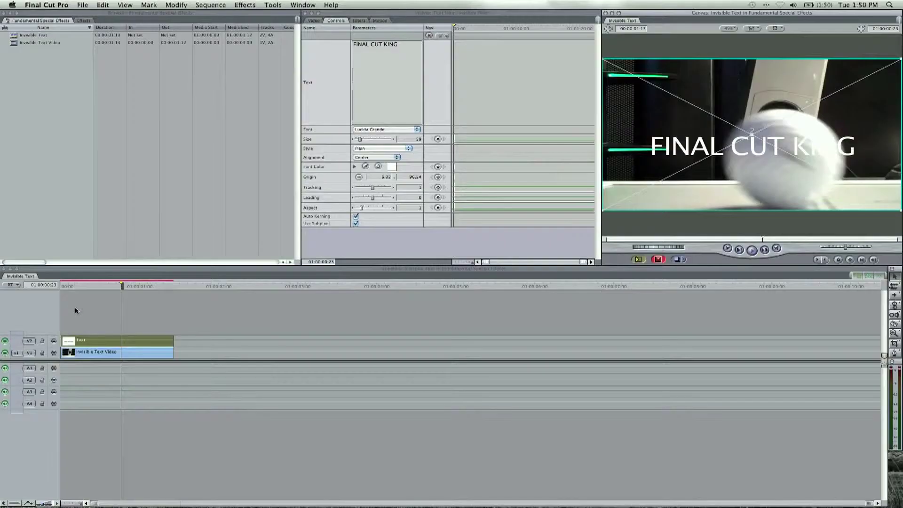
left_click_drag(71, 286, 109, 286)
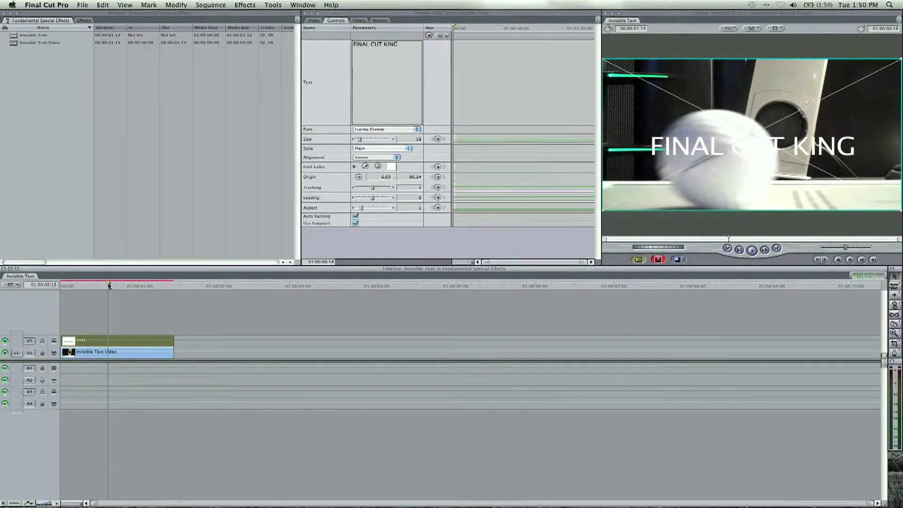
Step: Apply the Matte > Mask Shape filter to the FINAL CUT KING title
double_click(110, 342)
left_click(253, 4)
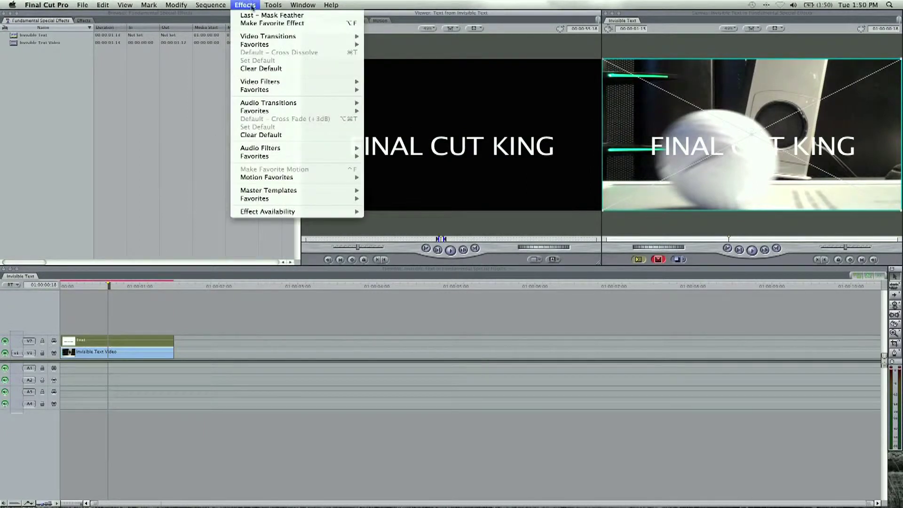
mouse_move(265, 83)
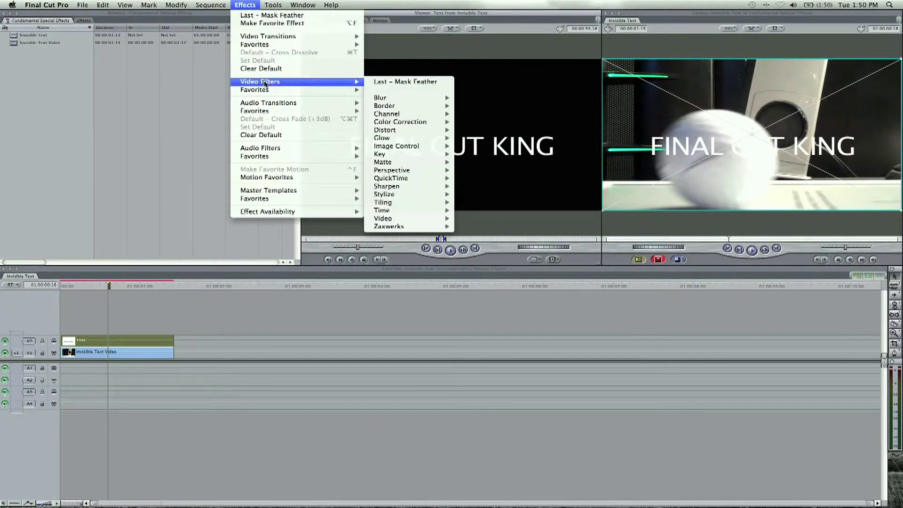
mouse_move(401, 164)
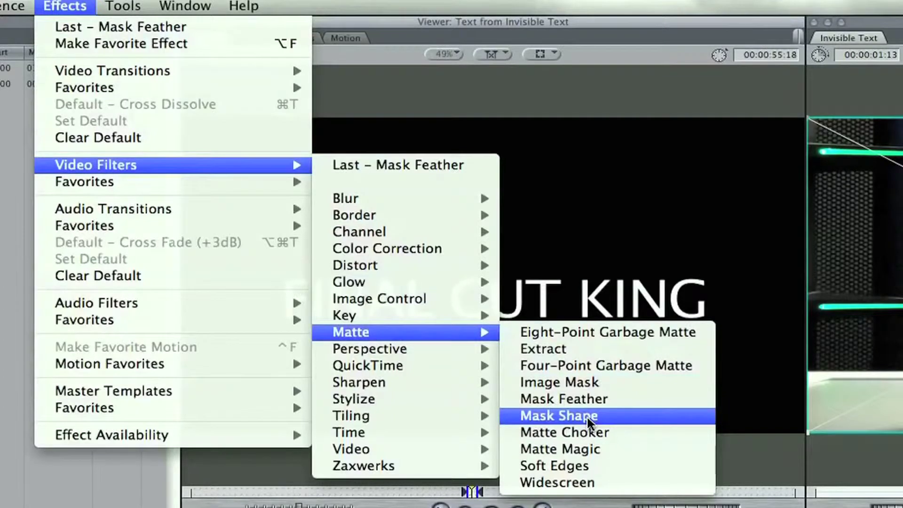
left_click(580, 416)
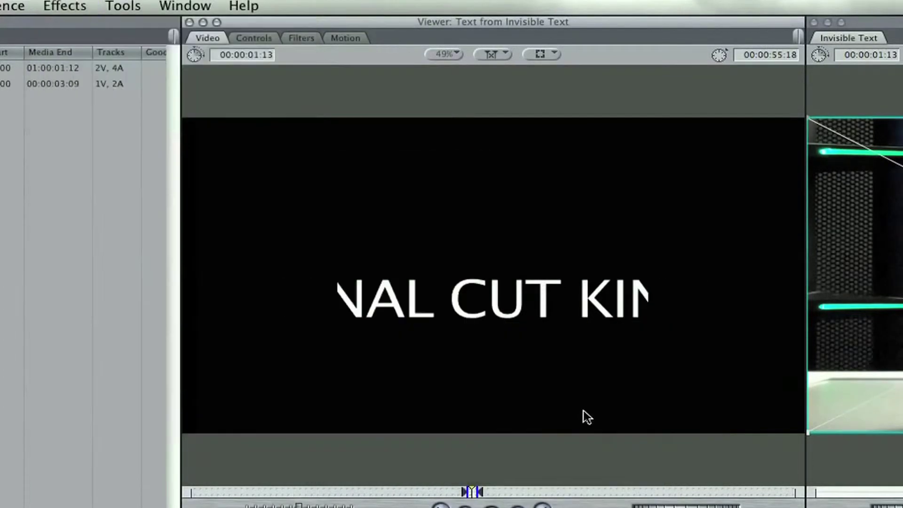
Step: Set the mask's Horizontal Scale to 75 with Invert unchecked
left_click(265, 40)
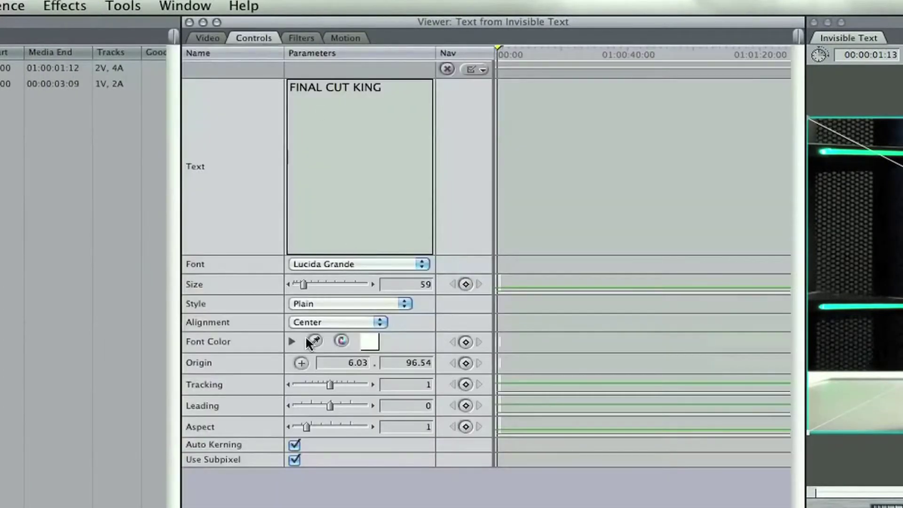
left_click(305, 39)
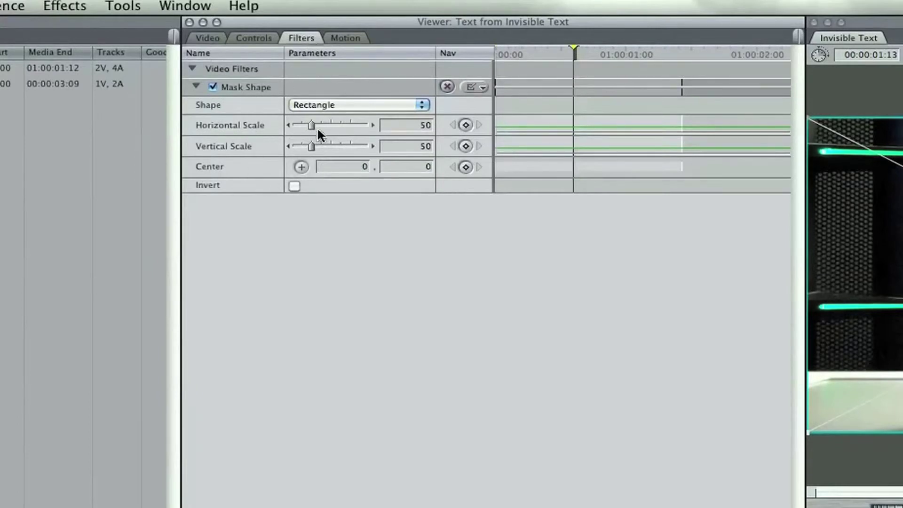
left_click_drag(319, 122, 321, 123)
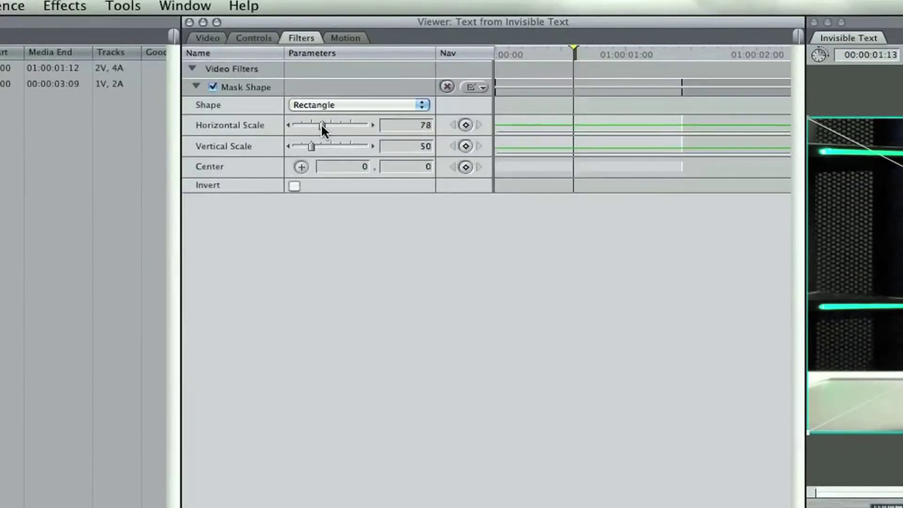
left_click(295, 184)
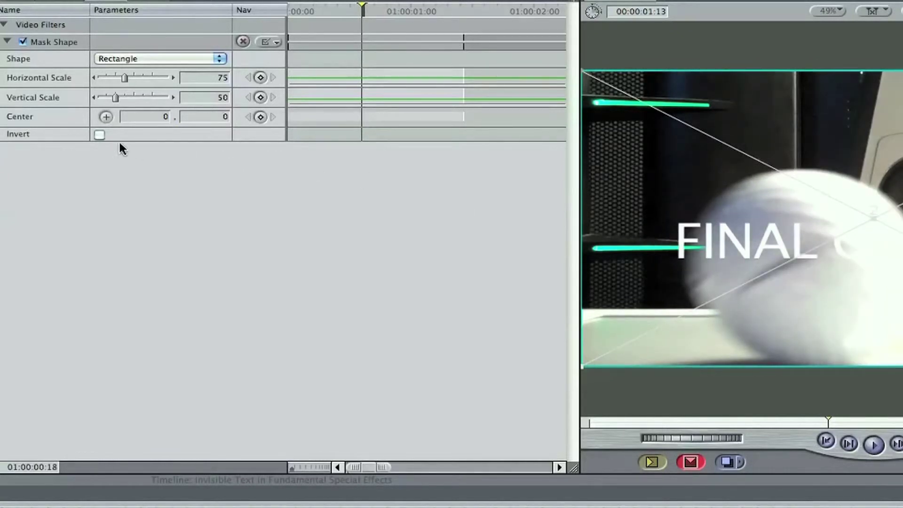
Step: Invert the mask, centre it on the ball, and set the first Center keyframe
left_click(99, 135)
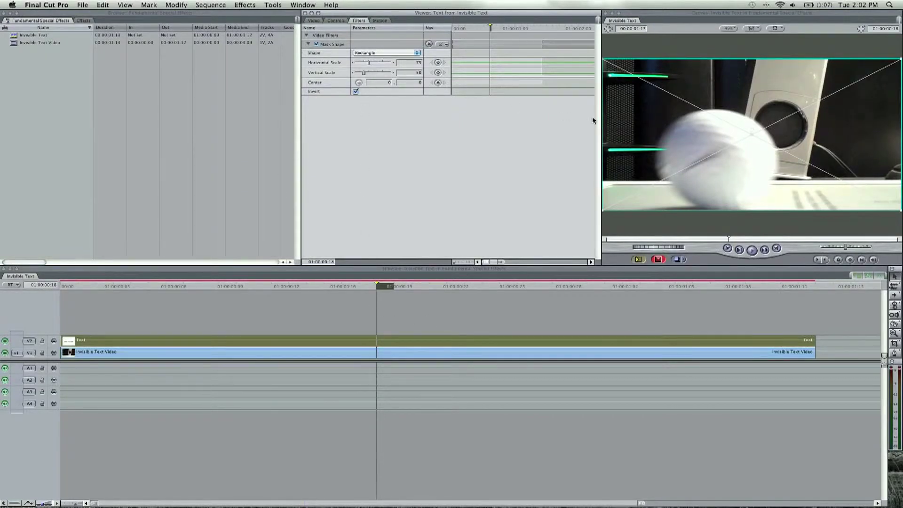
left_click(761, 139)
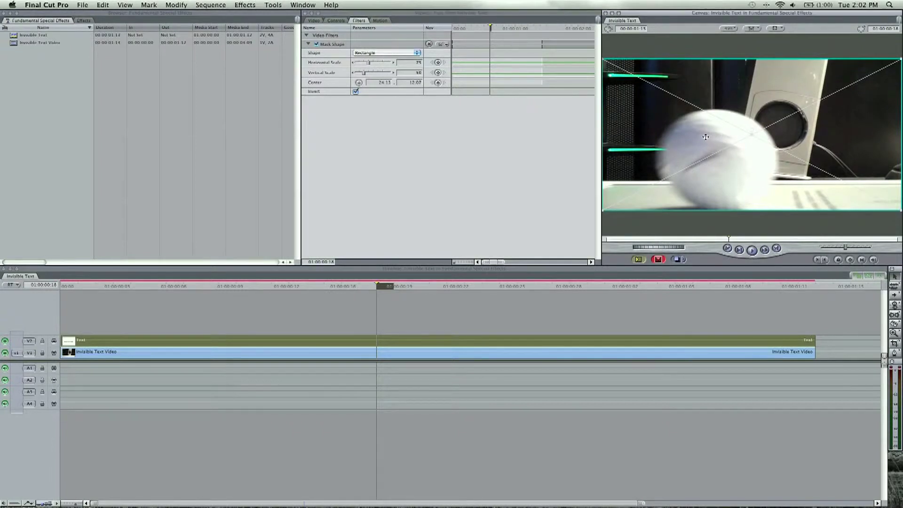
key("Left")
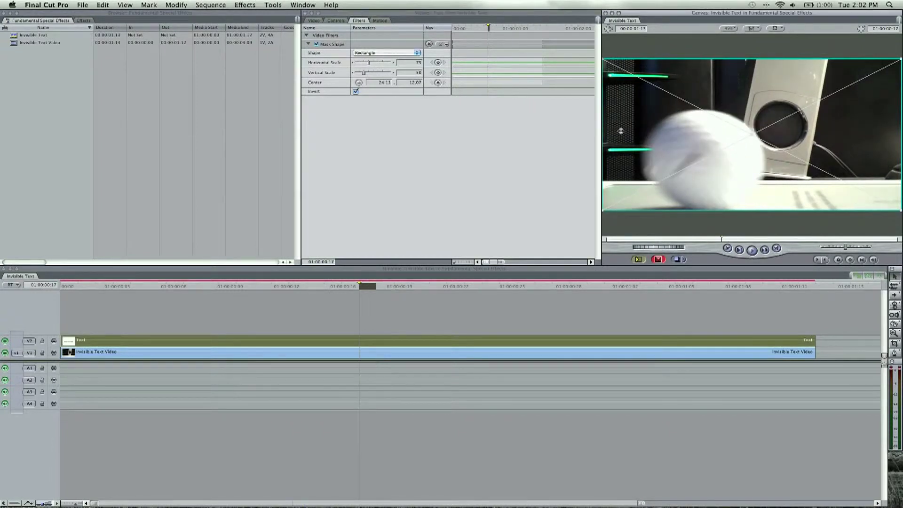
left_click(437, 83)
key("Right")
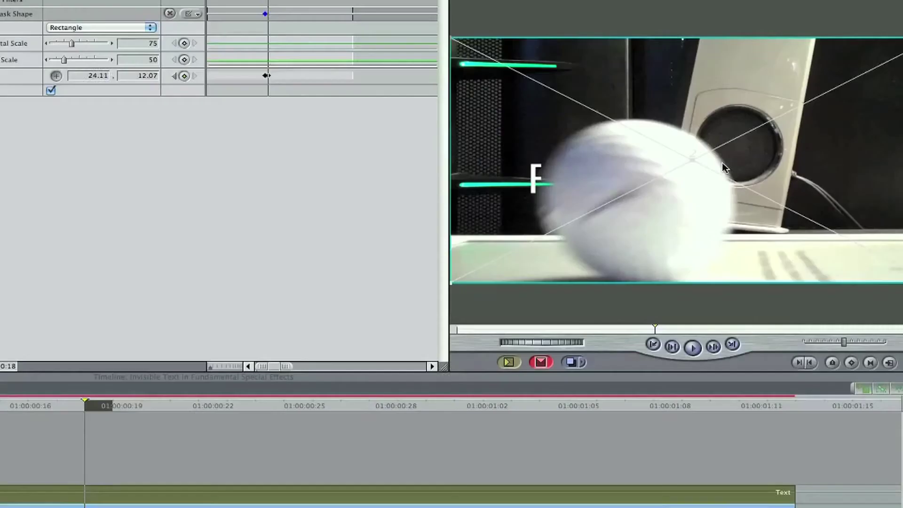
key("Left")
key("Right")
key("Left")
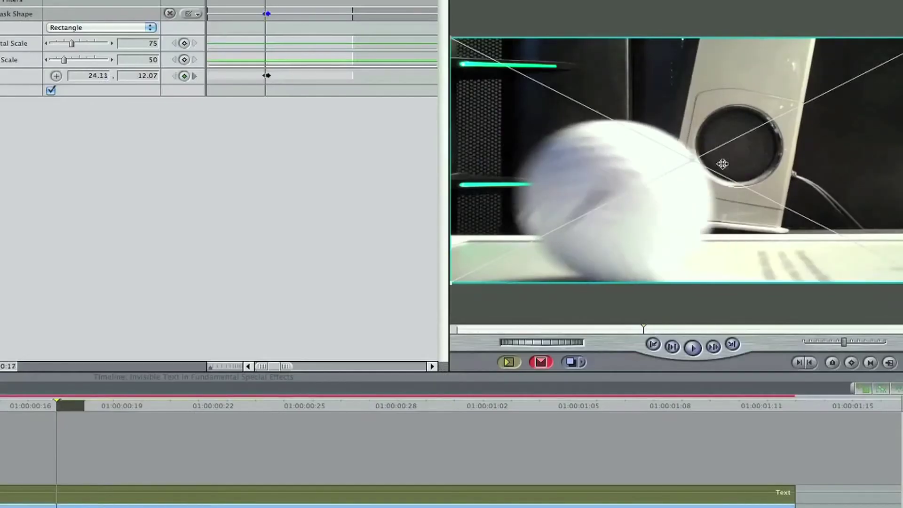
key("Right")
key("Right")
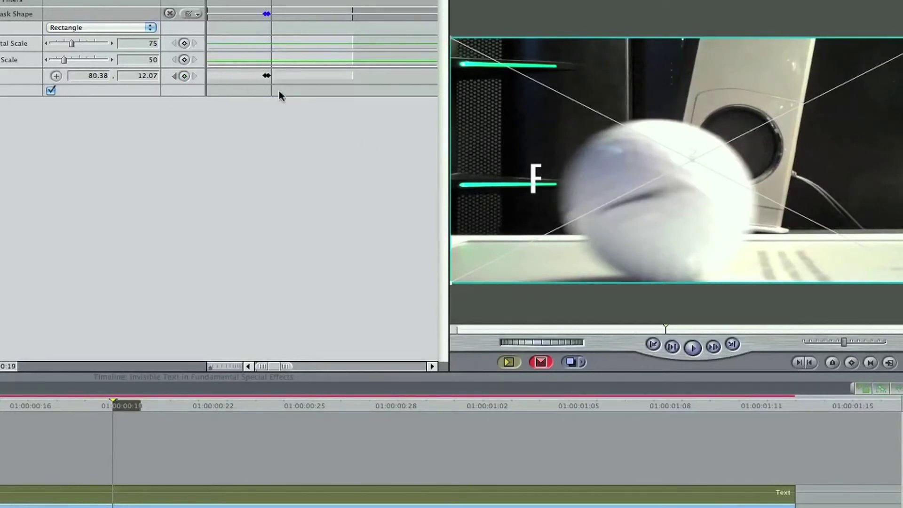
Step: Keyframe the mask centre just behind the ball over the next frames, revealing the first letters
left_click(56, 76)
left_click(741, 165)
key("Right")
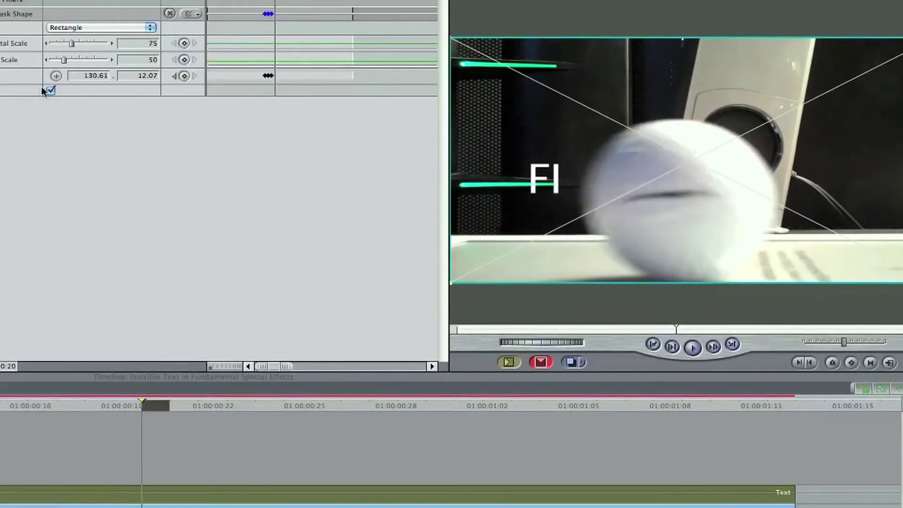
left_click(58, 76)
left_click(761, 167)
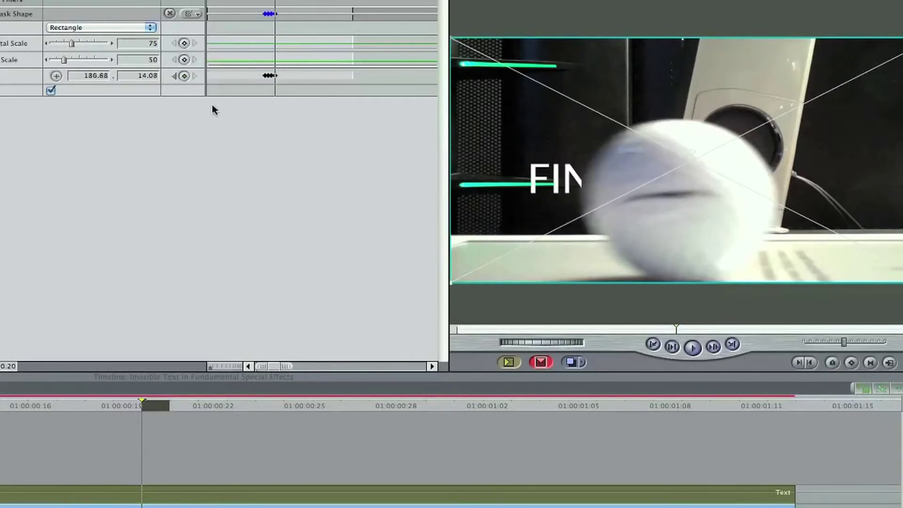
key("Right")
left_click(61, 77)
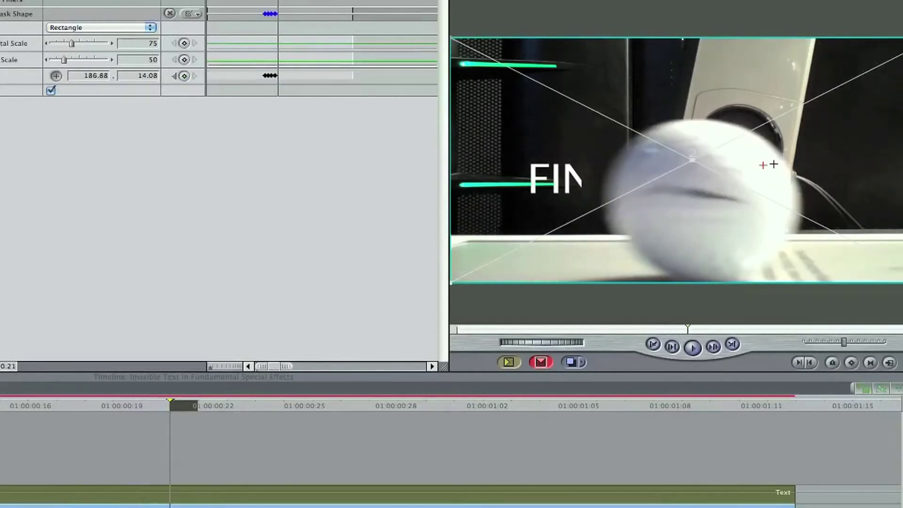
left_click(774, 164)
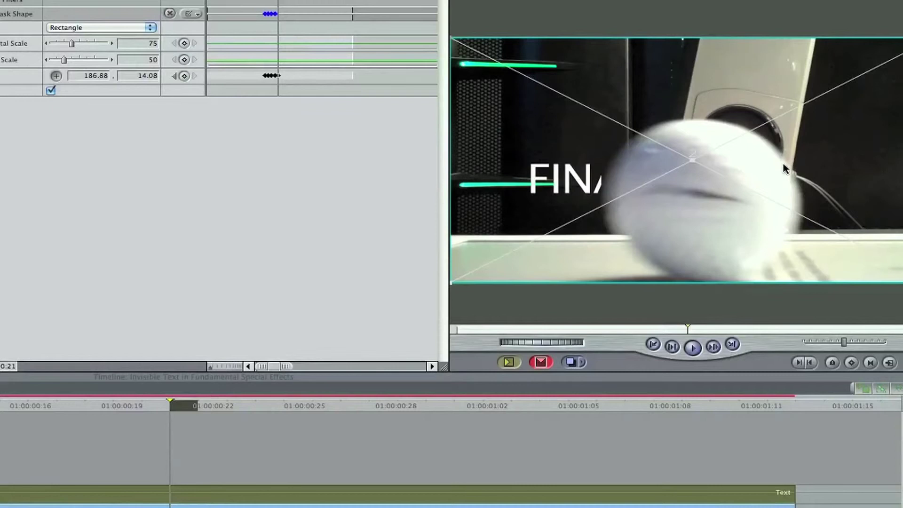
key("Right")
Step: Continue keyframing the mask centre behind the ball frame by frame to reveal FINAL
left_click(57, 75)
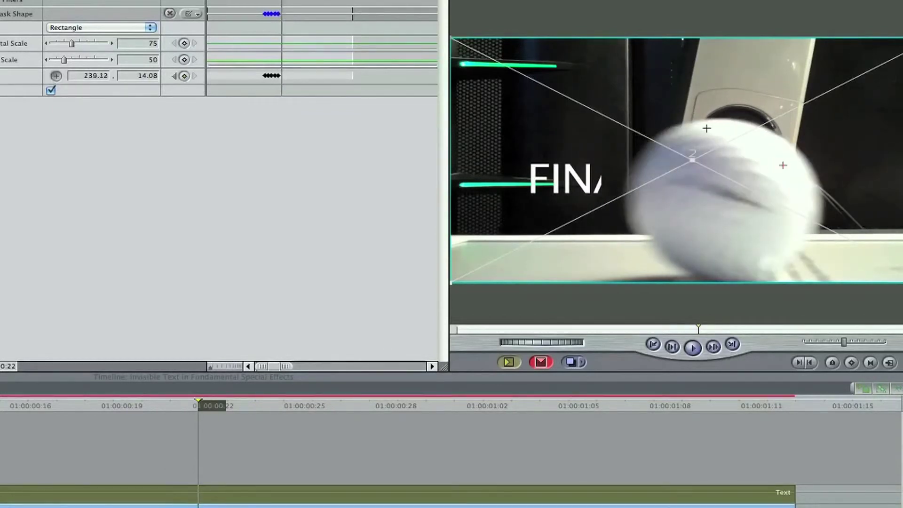
left_click_drag(795, 165, 812, 169)
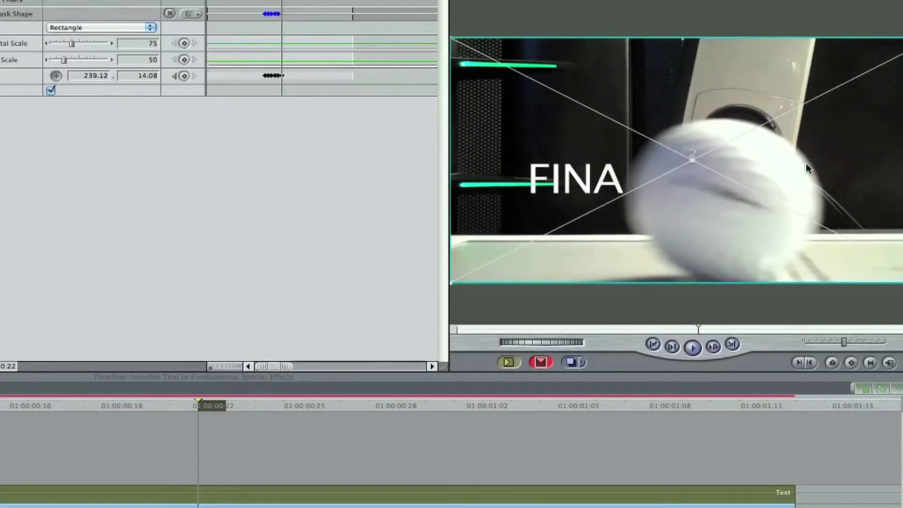
key("Right")
left_click(56, 76)
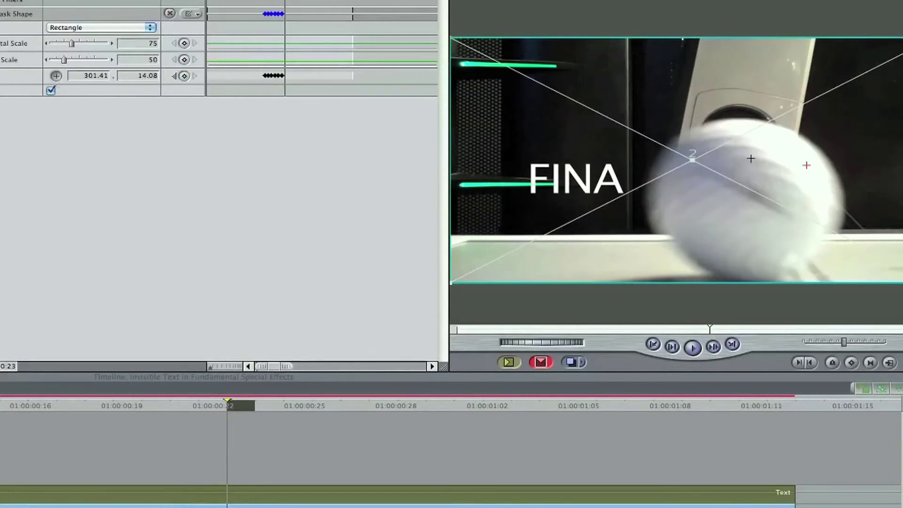
left_click_drag(810, 164, 824, 169)
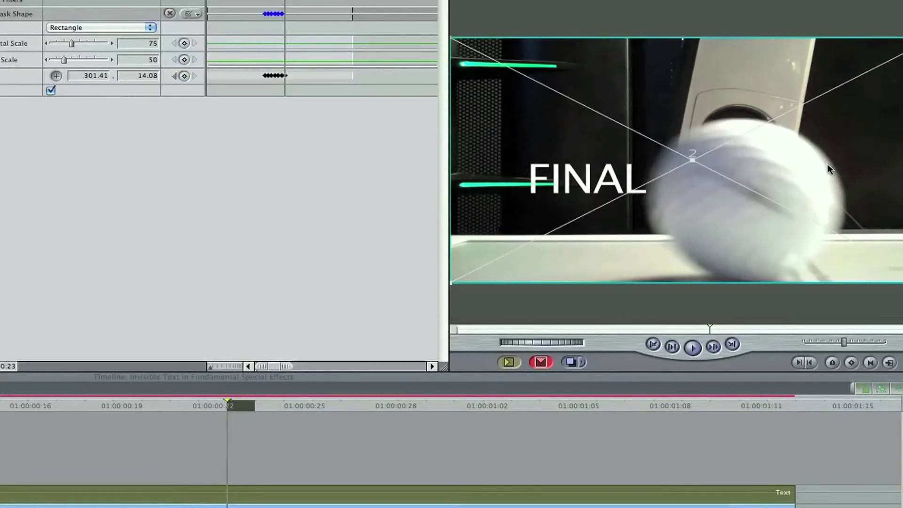
key("Right")
left_click(56, 76)
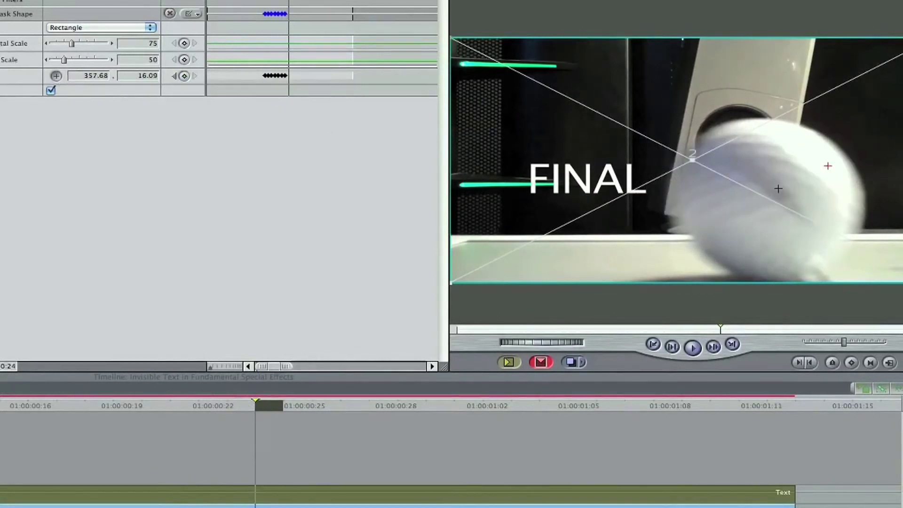
left_click_drag(842, 167, 867, 170)
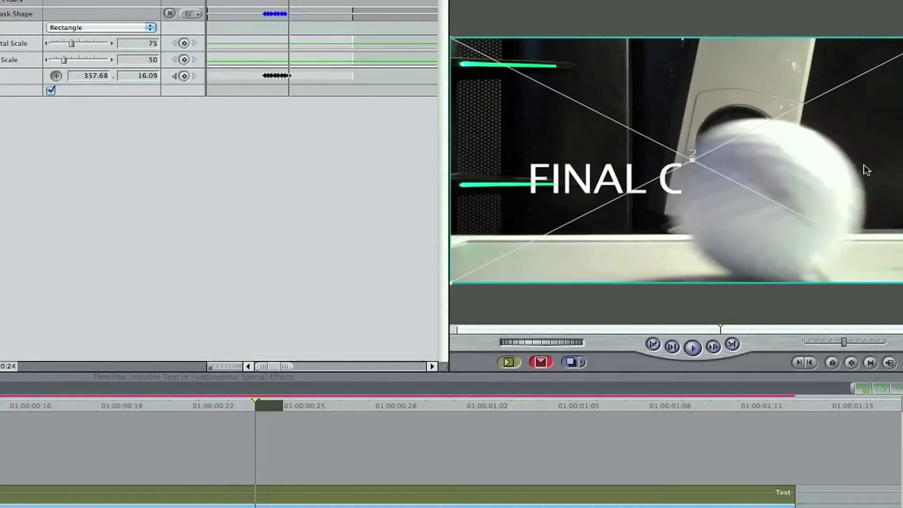
key("Right")
Step: Keep tracking the mask centre behind the ball until FINAL CUT is uncovered
left_click(57, 76)
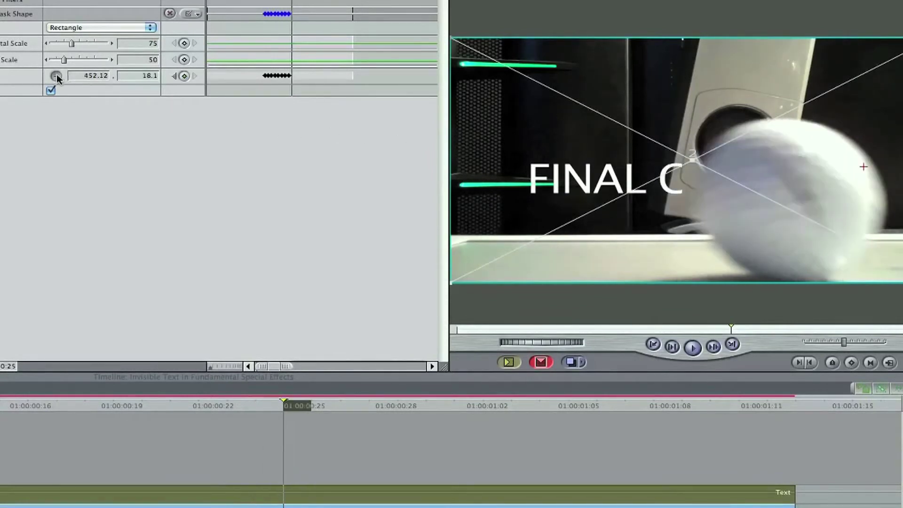
left_click(878, 168)
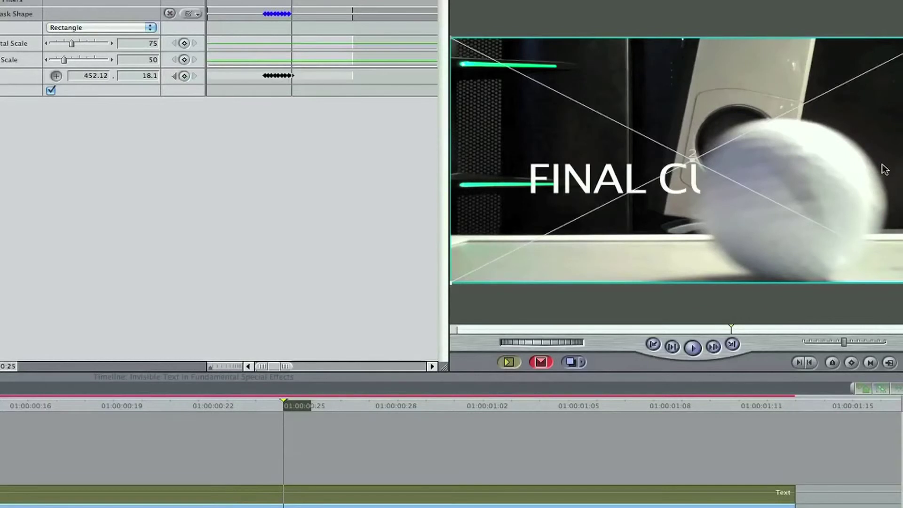
key("Right")
left_click(56, 76)
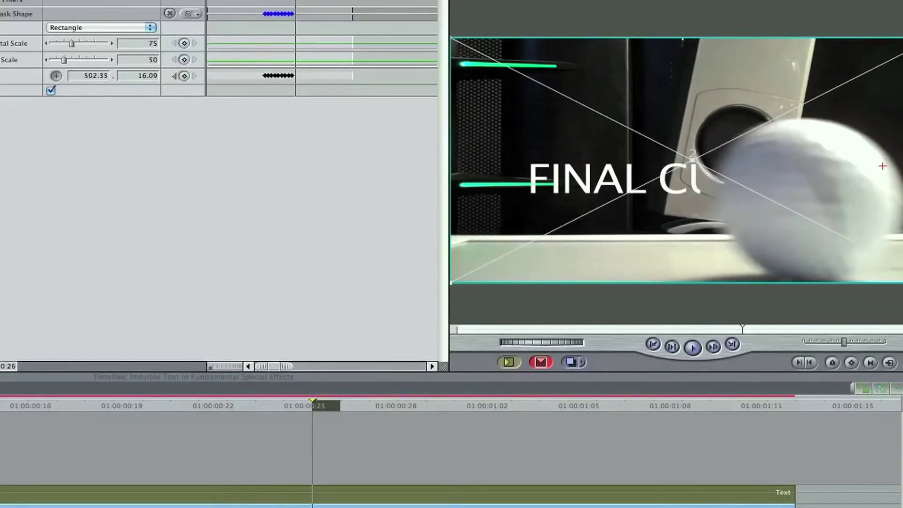
left_click(899, 168)
key("Right")
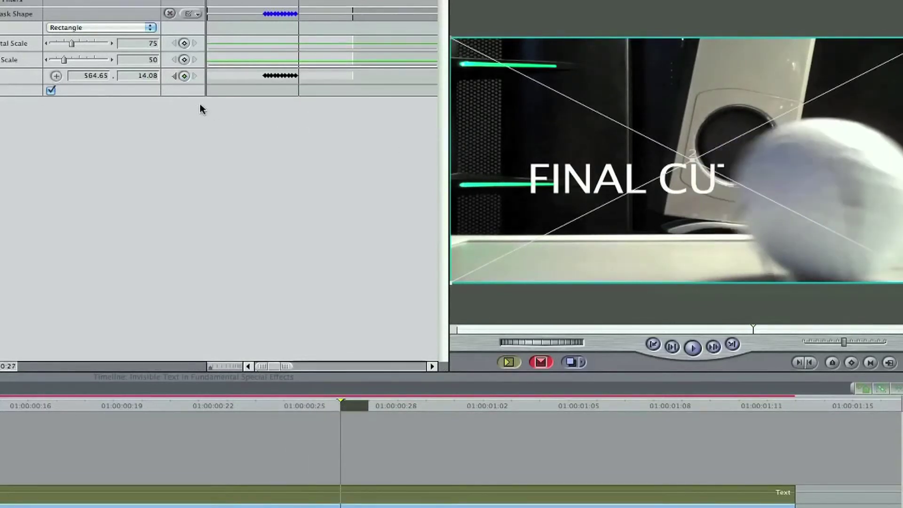
left_click(57, 77)
key("Right")
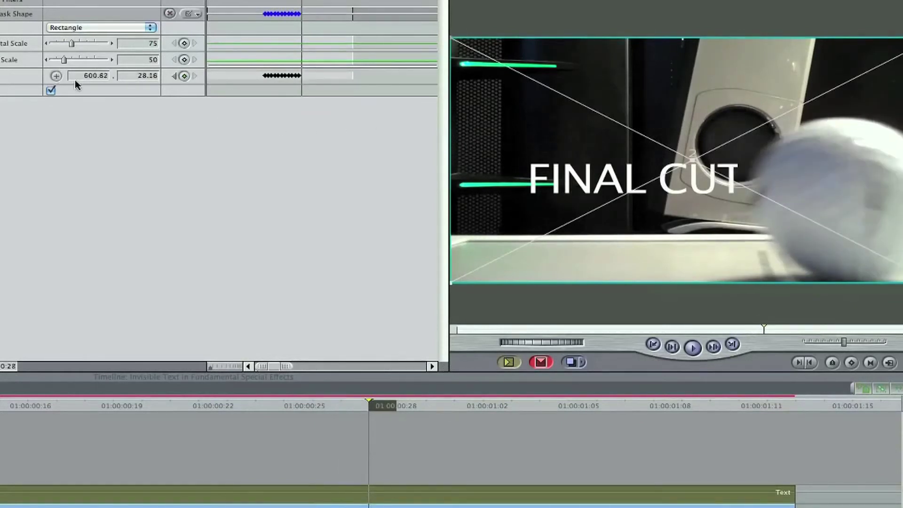
left_click(56, 76)
Step: Zoom the Canvas to 50% and keyframe the mask centre past the right edge until 'FINAL CUT KI' shows
left_click(896, 151)
left_click(678, 3)
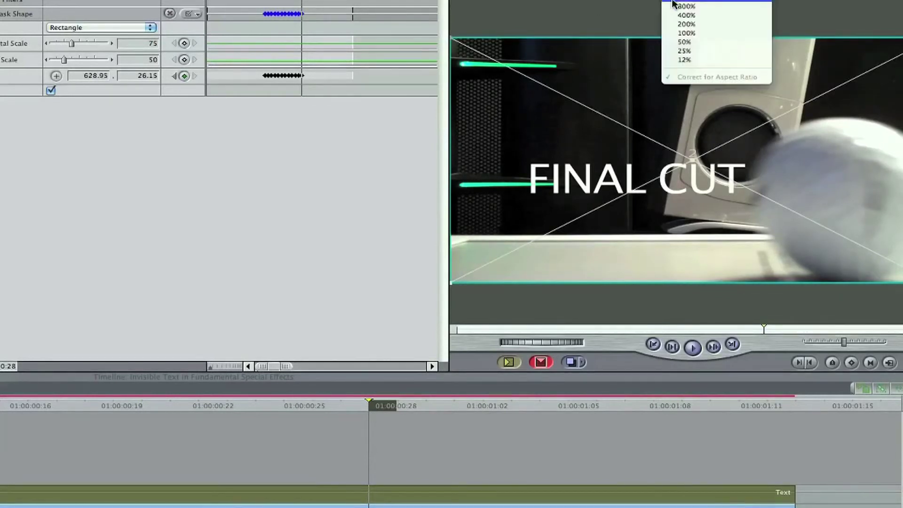
left_click(685, 51)
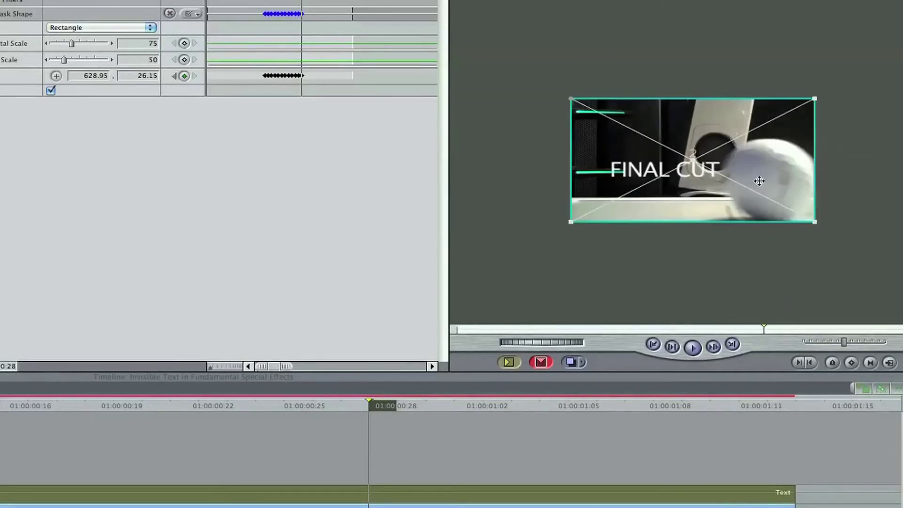
left_click(56, 76)
key("Right")
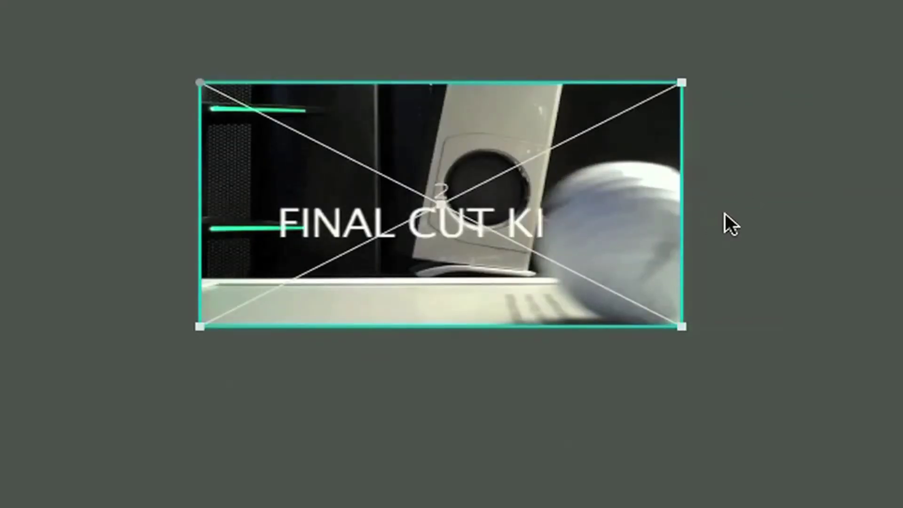
key("Right")
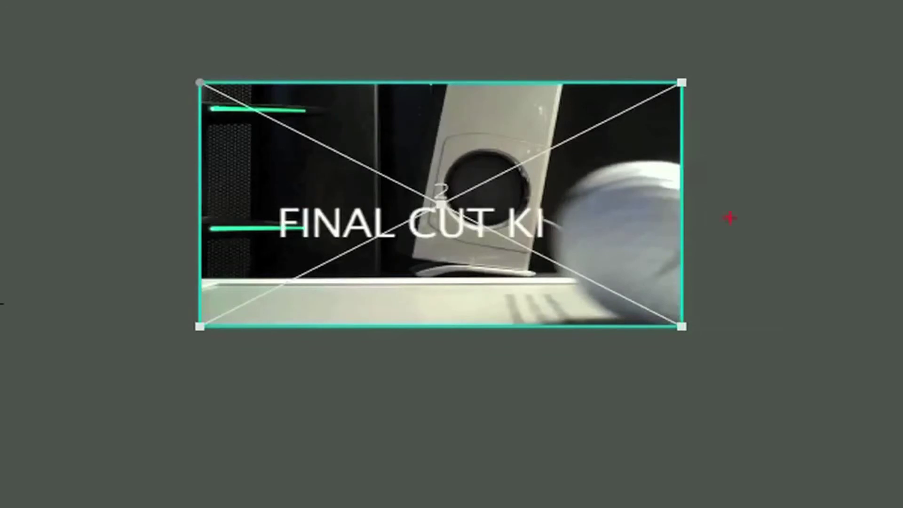
key("Right")
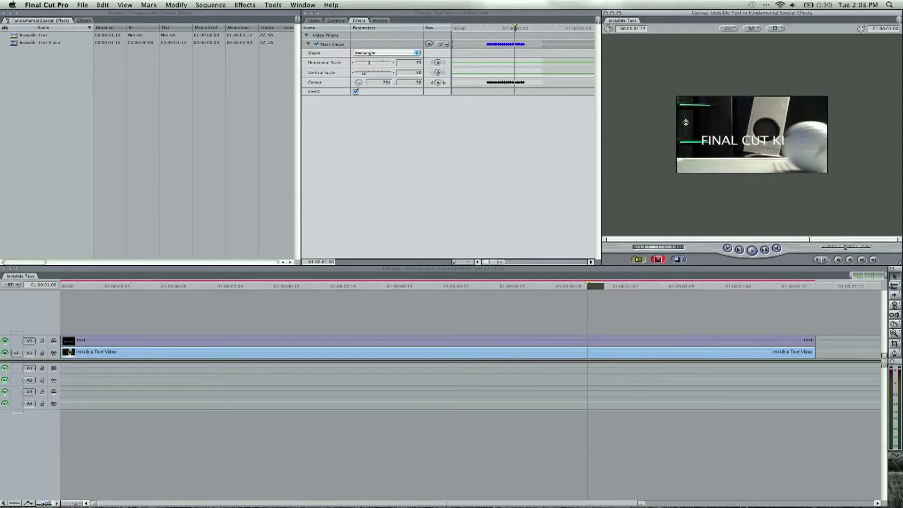
Step: Fit the Canvas, select both clips, and render them with Cmd-R
key("shift+z")
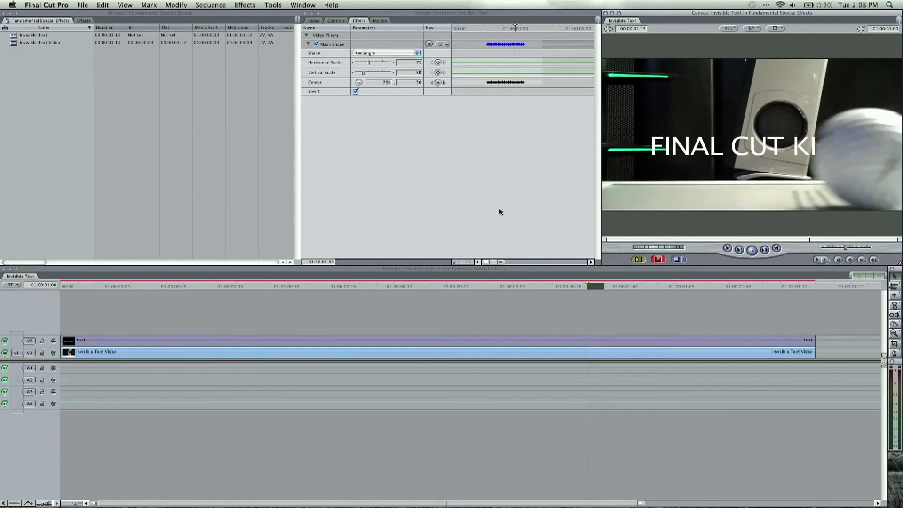
left_click(255, 287)
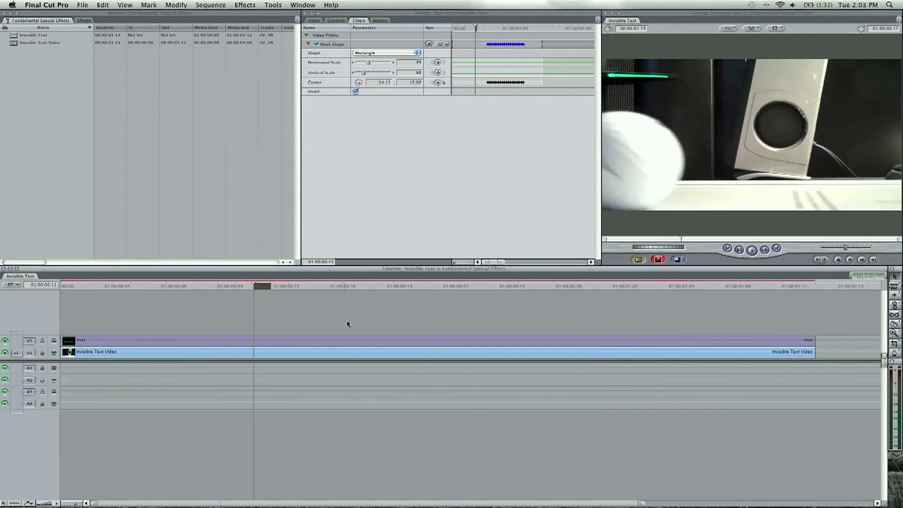
key("super+a")
key("super+r")
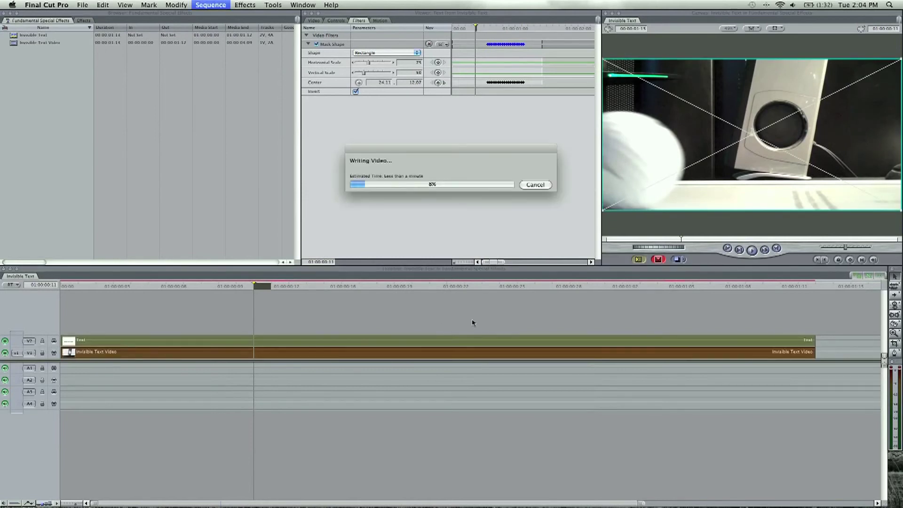
Step: Deselect the clips and play the rendered sequence from the start to the fully revealed title
left_click(201, 285)
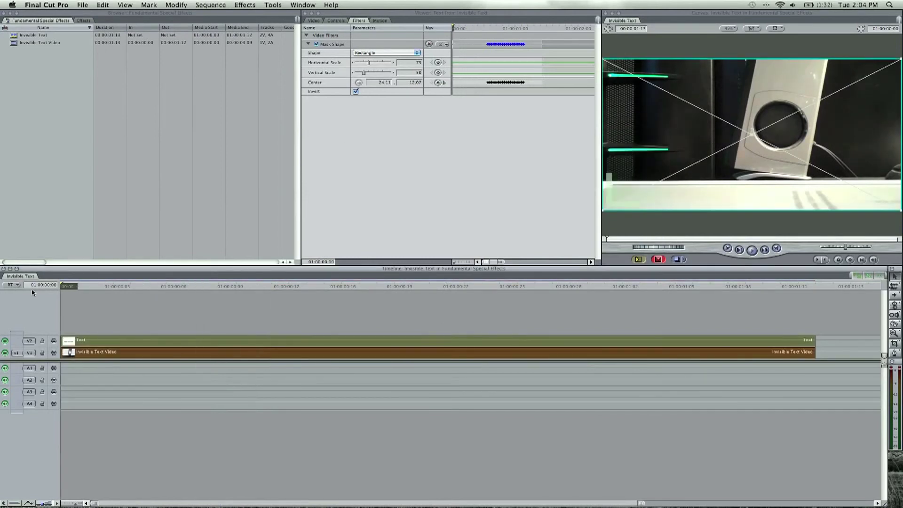
left_click(190, 309)
key("space")
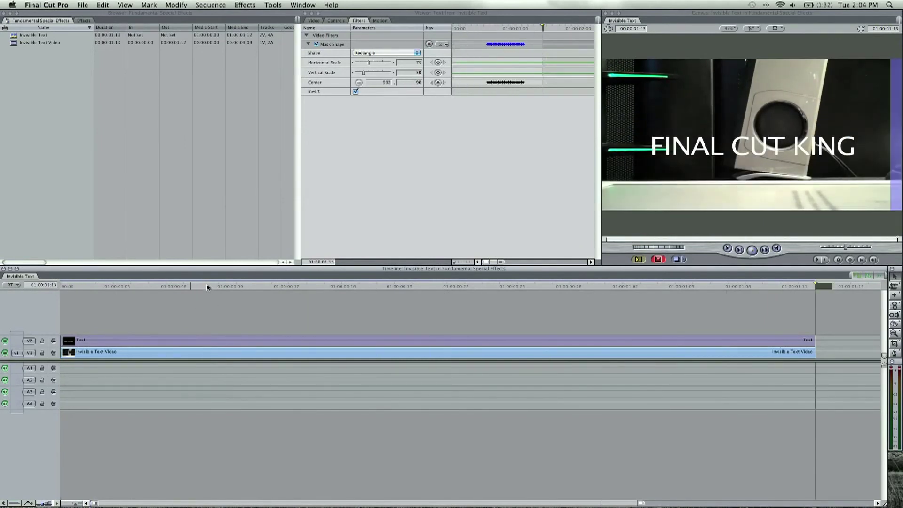
left_click(88, 286)
key("space")
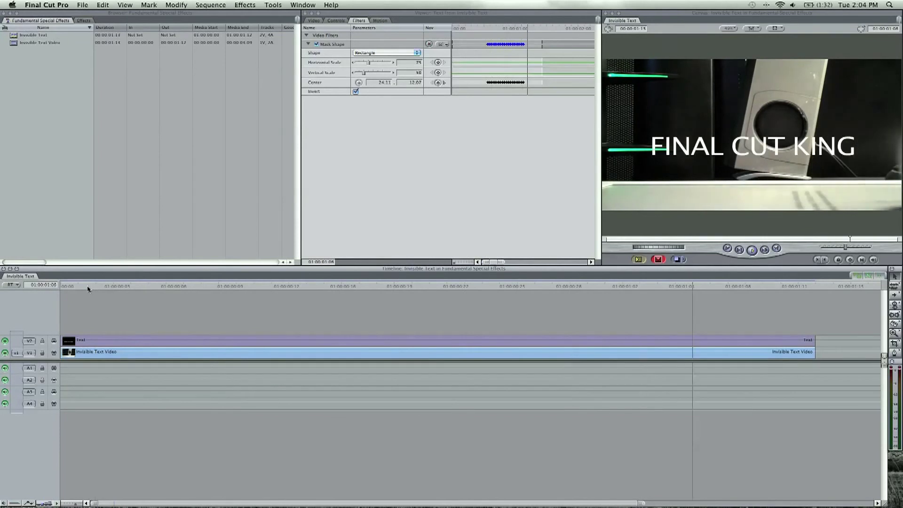
key("space")
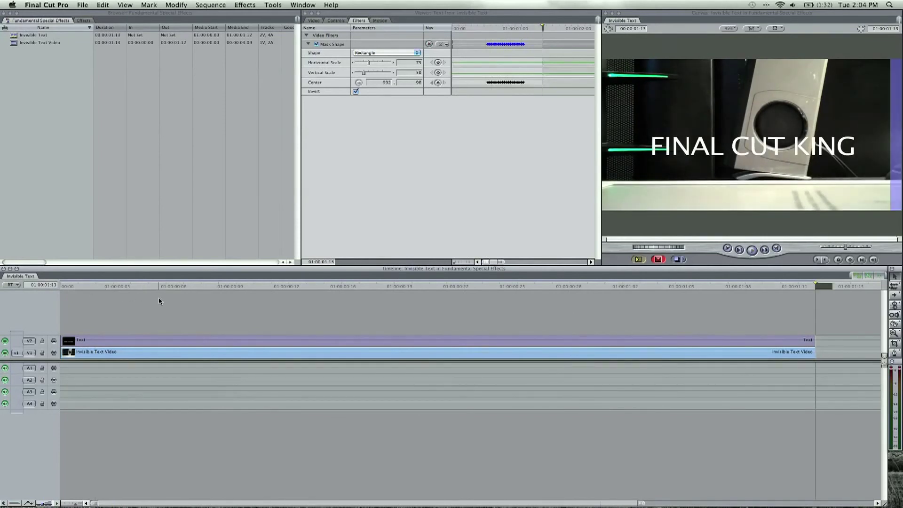